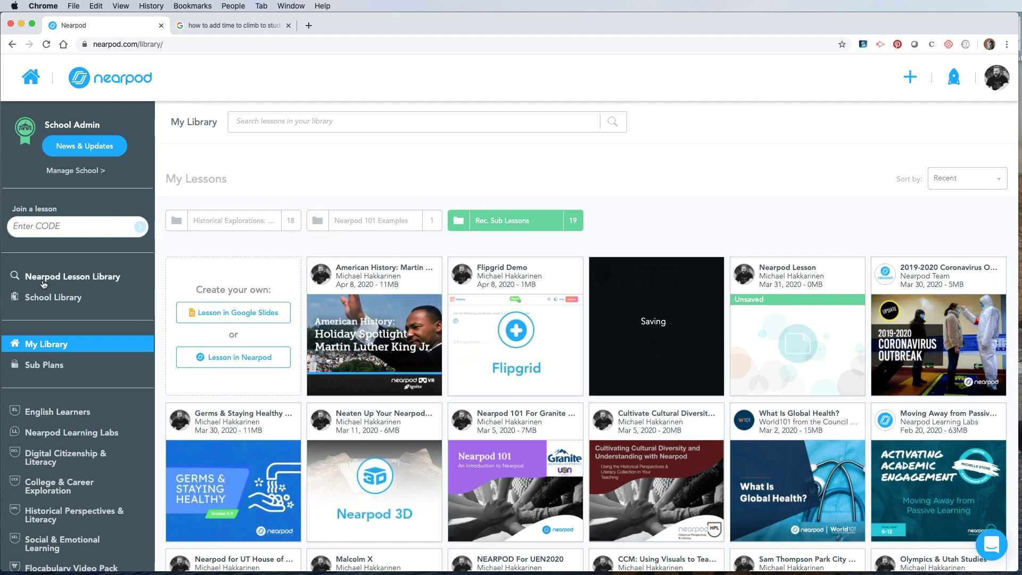
# Go to the Nearpod Lesson Library and open the Time to Climb collections
pyautogui.click(79, 277)
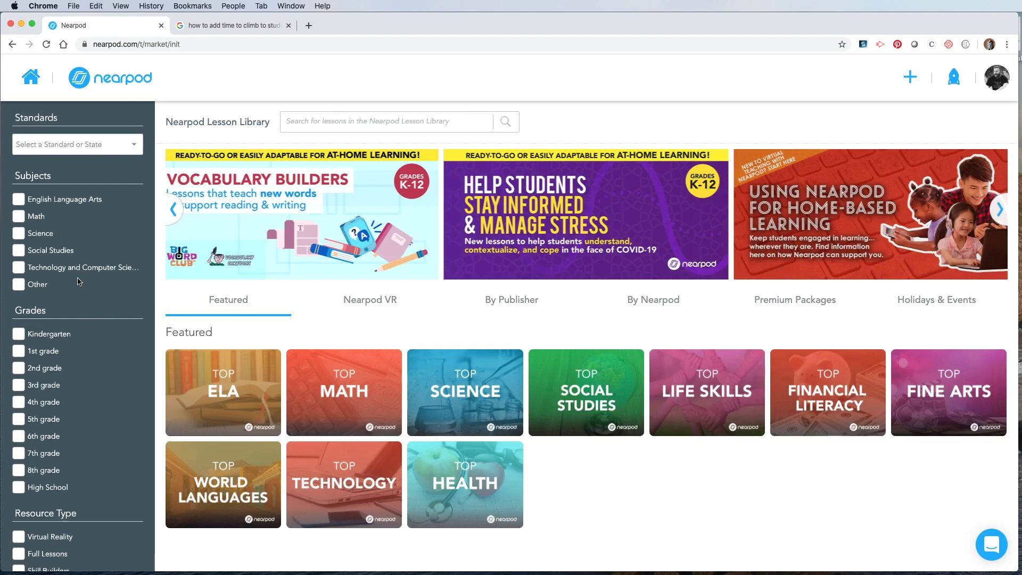
pyautogui.scroll(-3, 77, 281)
pyautogui.scroll(3, 77, 281)
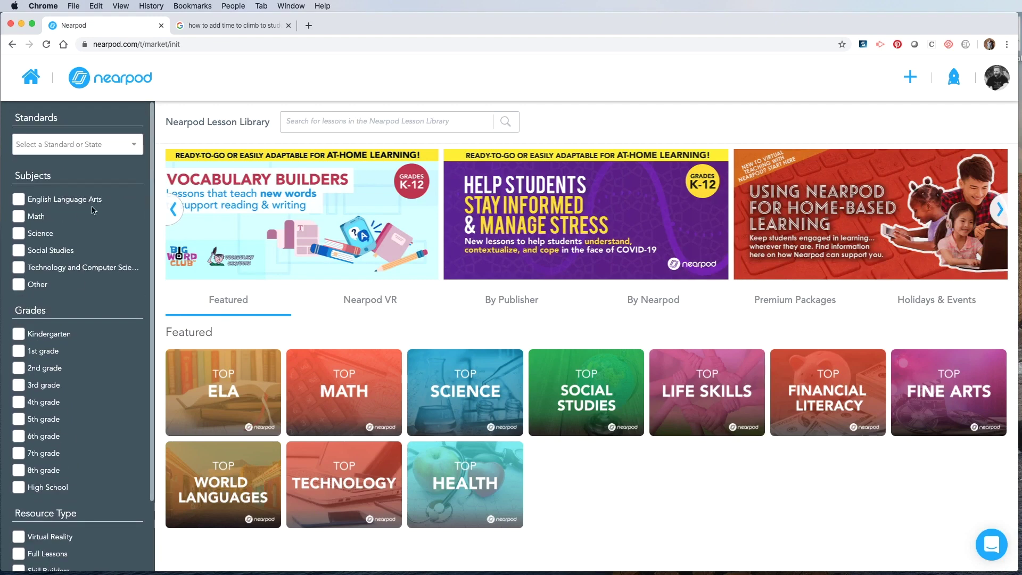
pyautogui.click(340, 121)
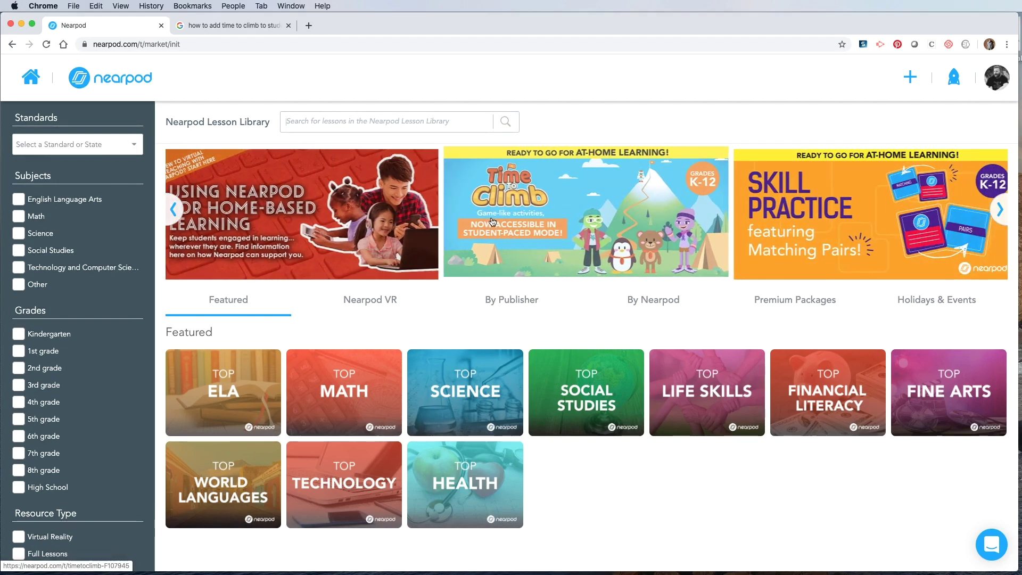
pyautogui.click(568, 231)
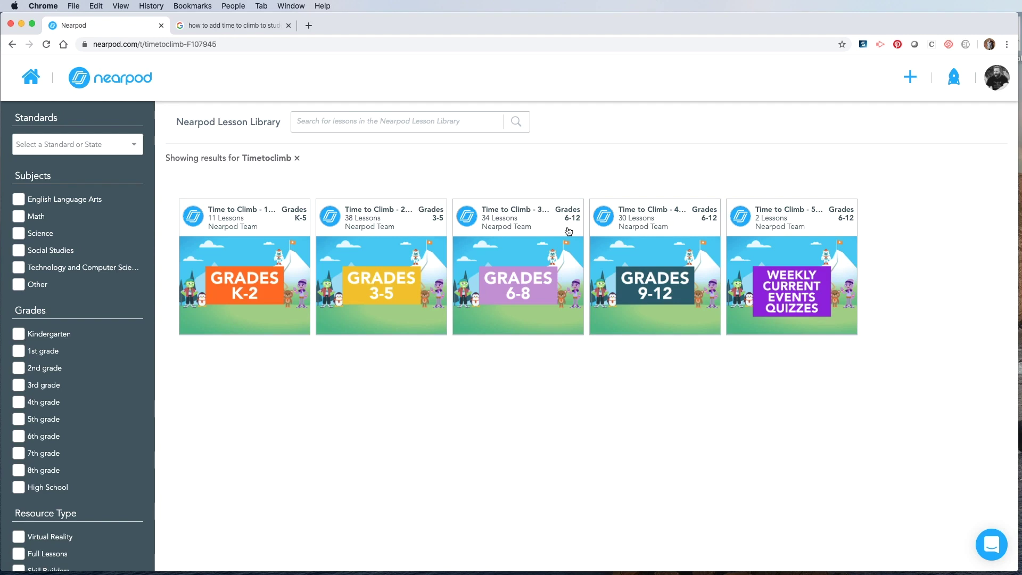
# Open the Weekly Current Events Quizzes collection
pyautogui.moveTo(245, 195)
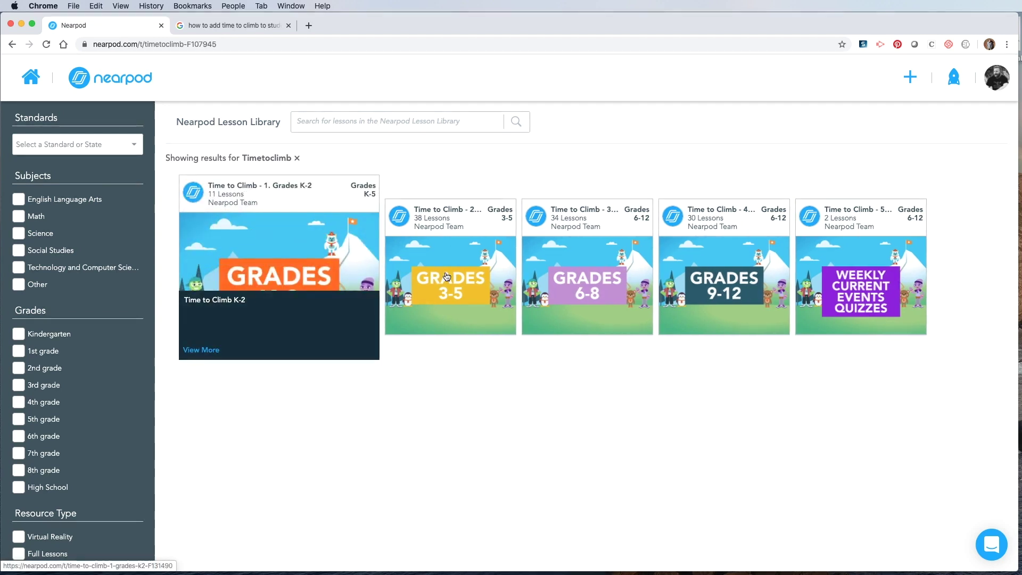
pyautogui.moveTo(447, 276)
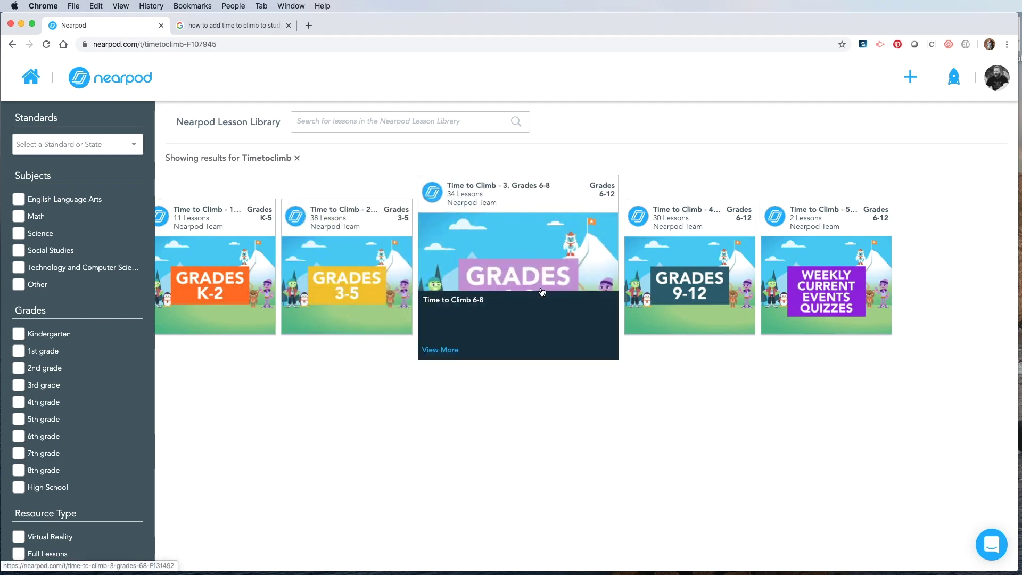
pyautogui.moveTo(698, 280)
pyautogui.moveTo(822, 260)
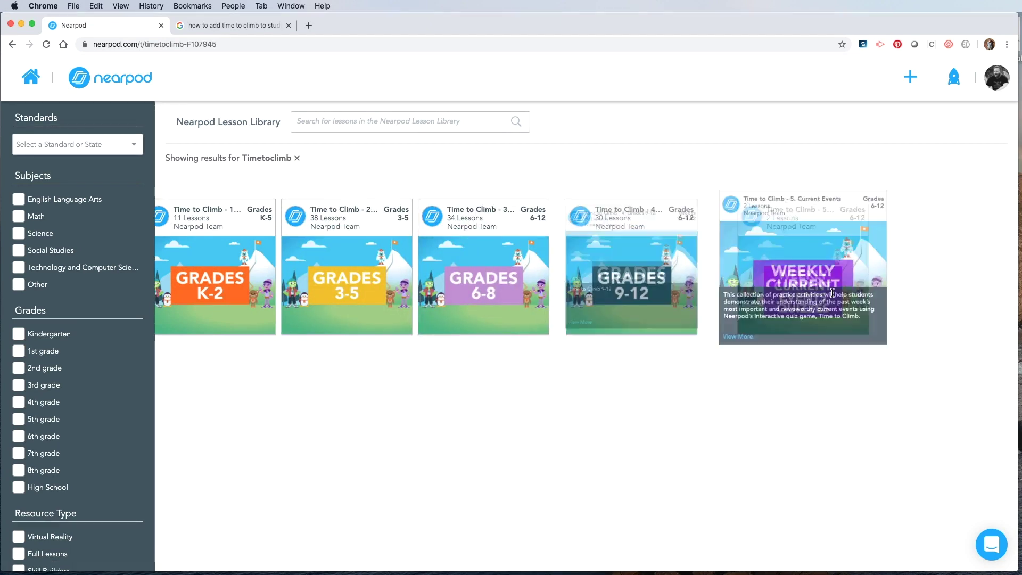
pyautogui.click(818, 259)
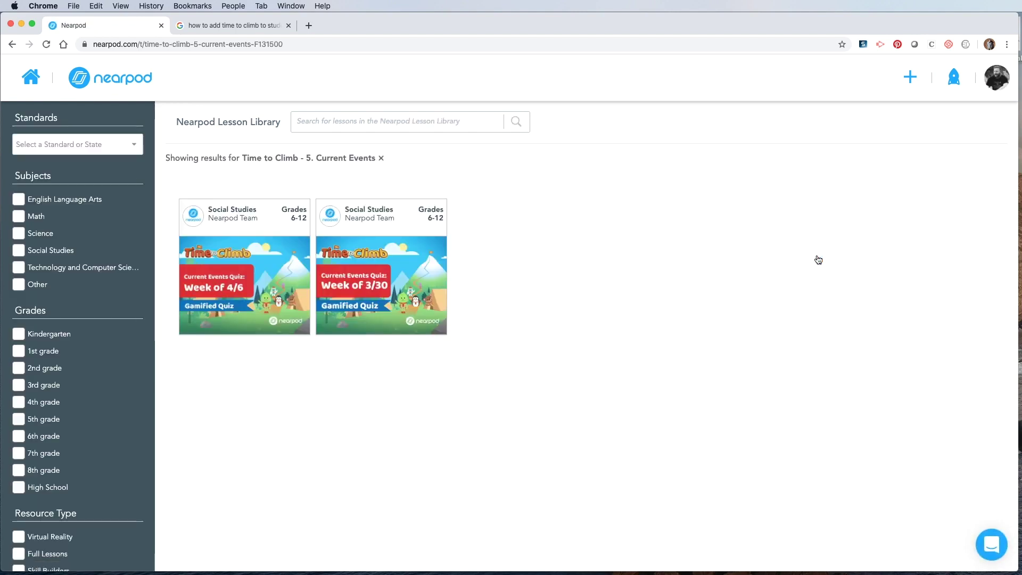
# Preview the Week of 4/6 Current Events quiz to its question slide, then return to the title slide
pyautogui.moveTo(241, 276)
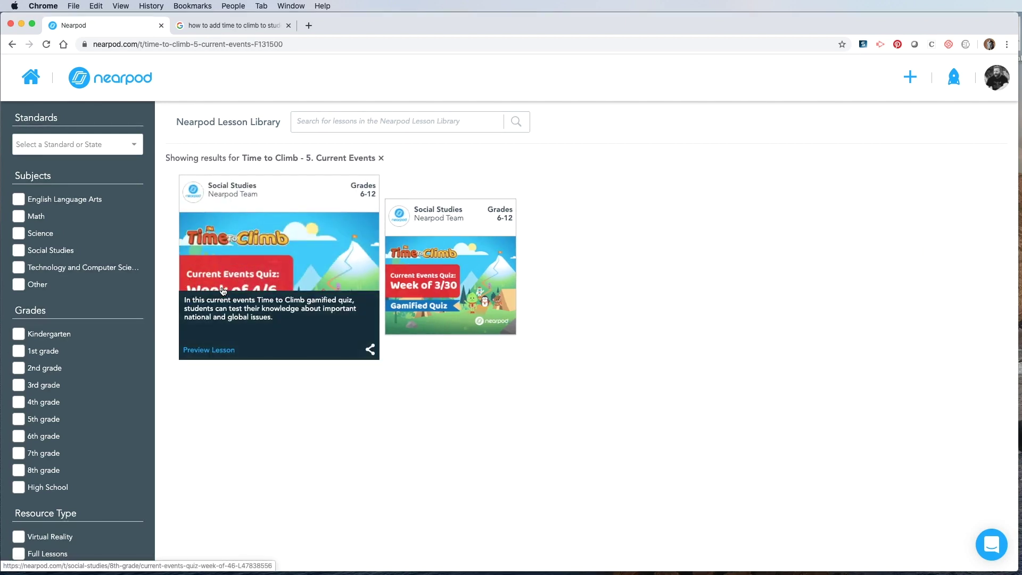
pyautogui.click(225, 352)
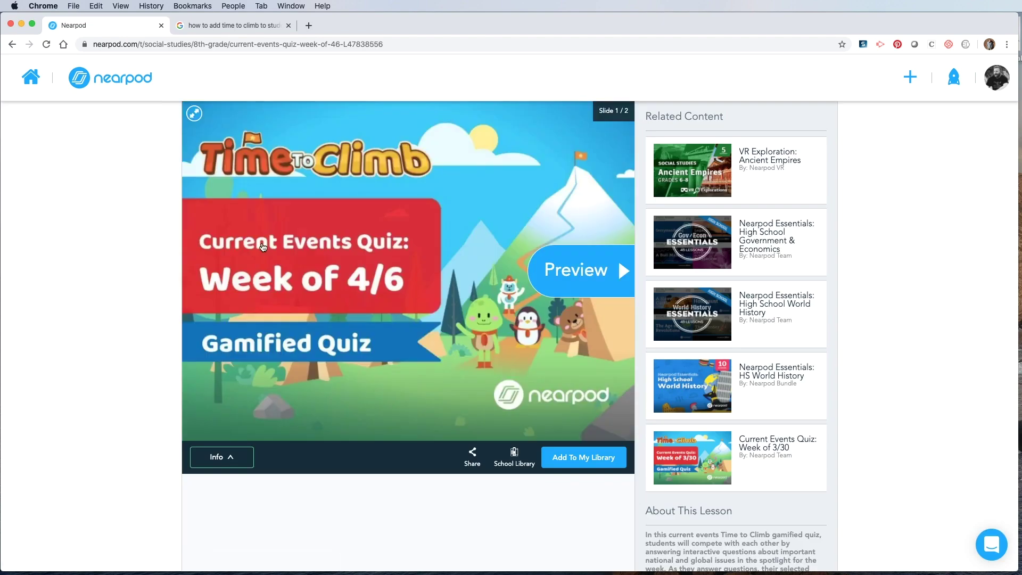
pyautogui.click(597, 266)
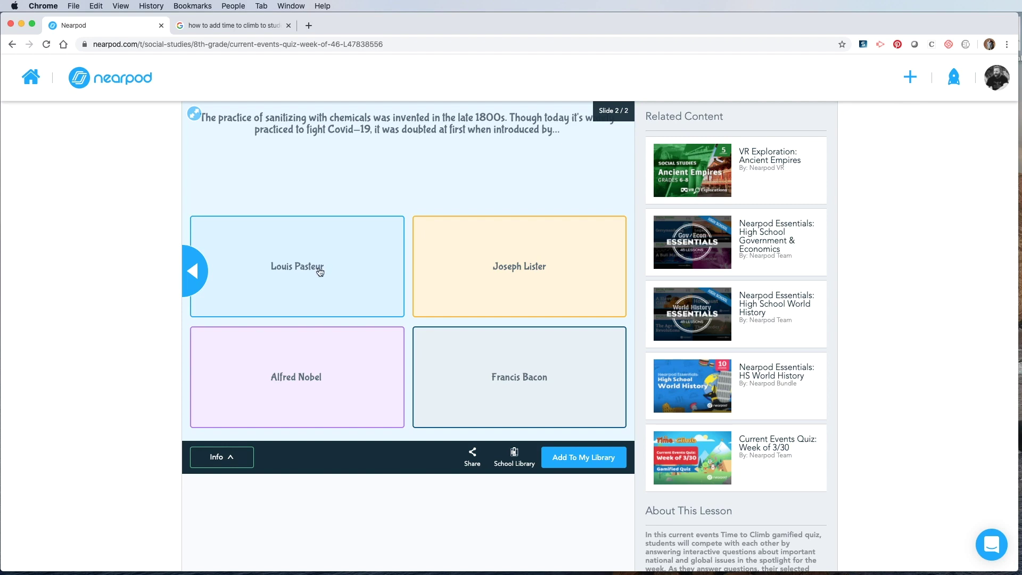
pyautogui.click(196, 270)
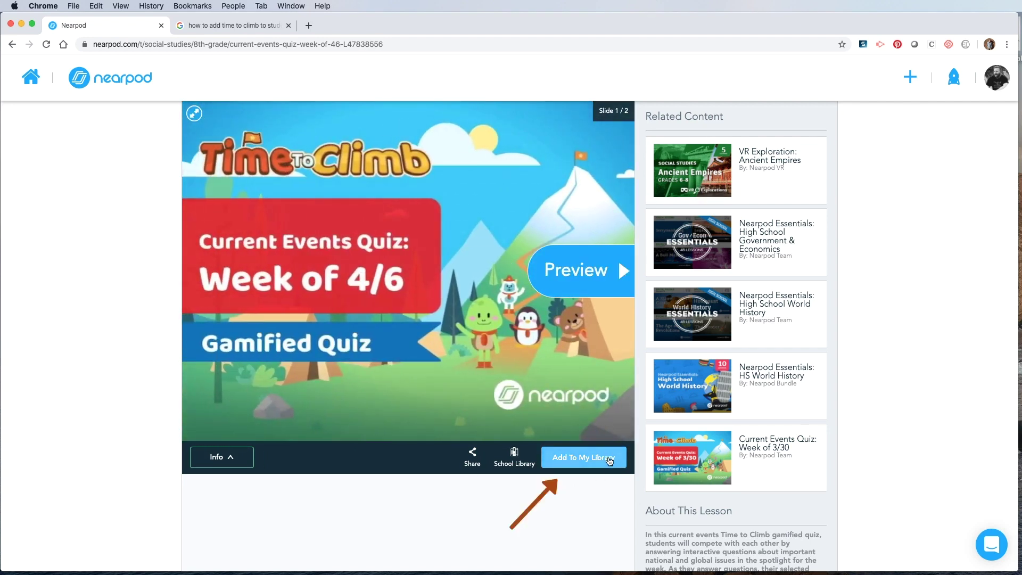
# Save the Week of 4/6 quiz to My Library and view it there
pyautogui.click(609, 460)
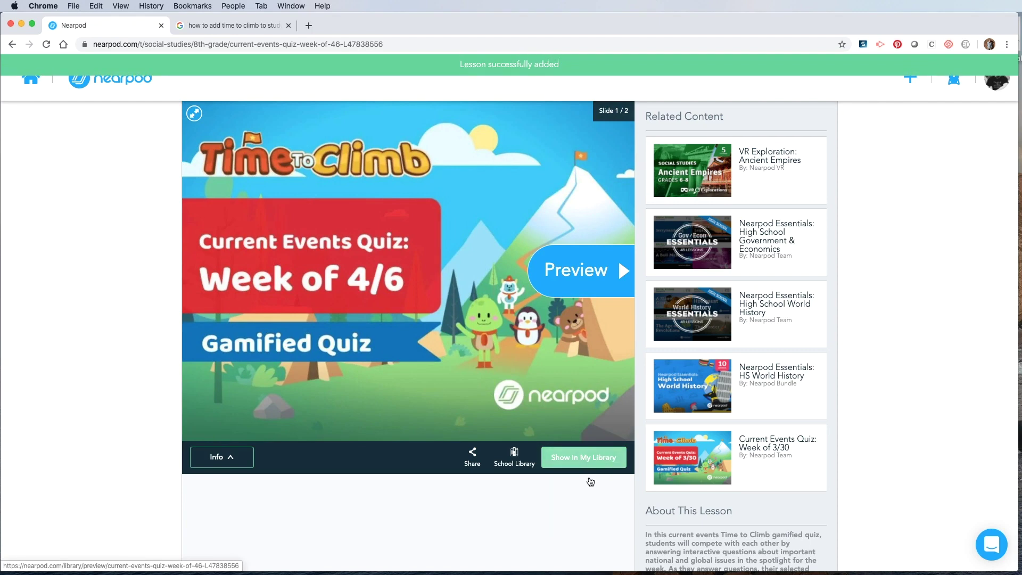
pyautogui.click(590, 463)
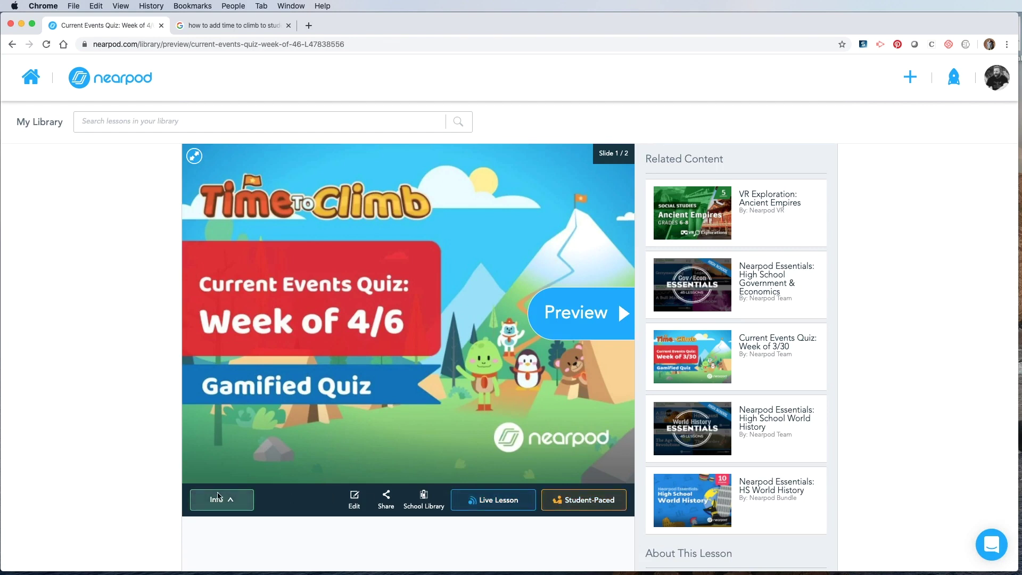
# Edit the Nearpod 101 For Granite SD Schools - JFK lesson and insert a Time To Climb activity after slide 4
pyautogui.click(31, 77)
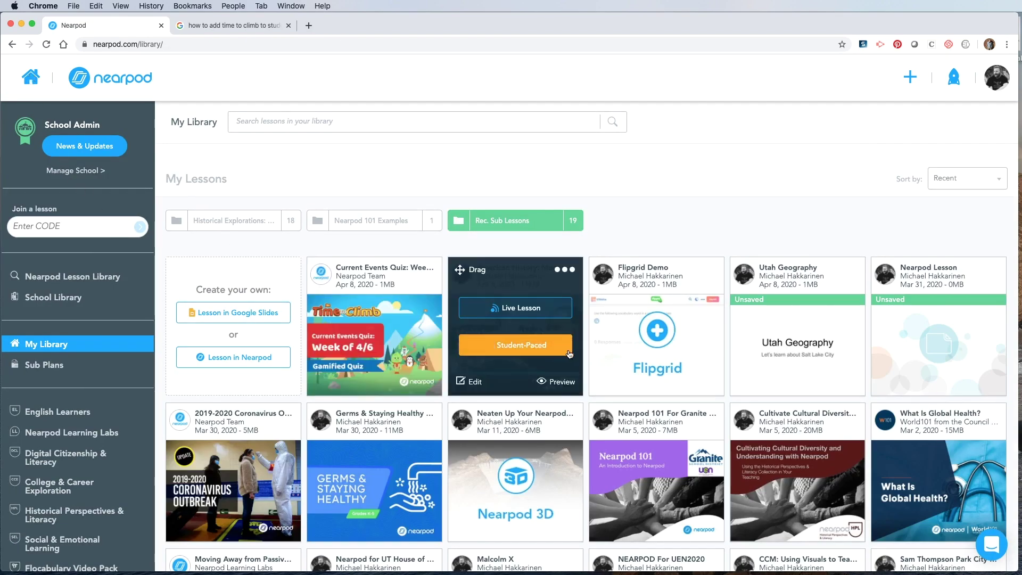
pyautogui.moveTo(641, 358)
pyautogui.scroll(-1, 641, 357)
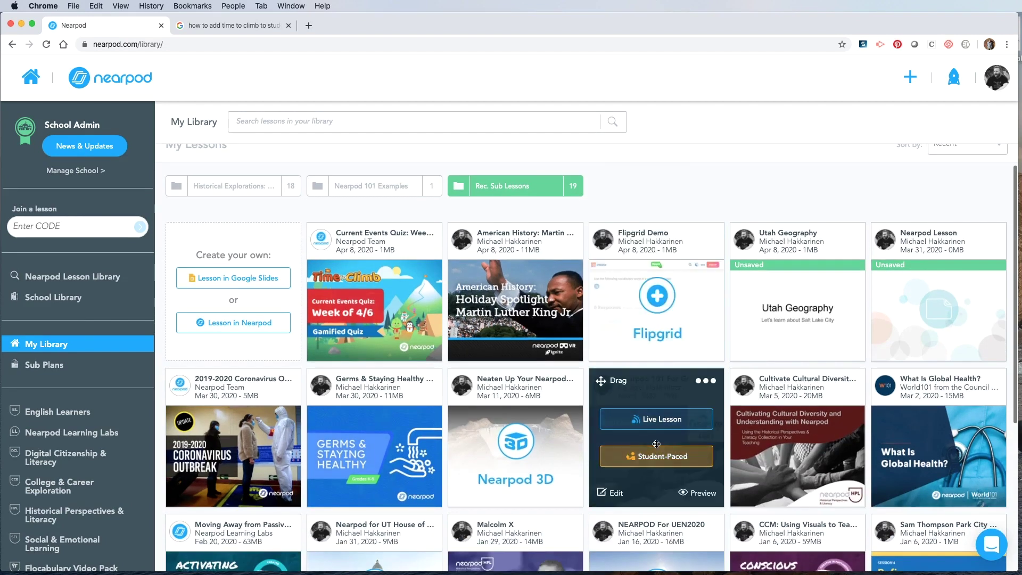
pyautogui.click(615, 494)
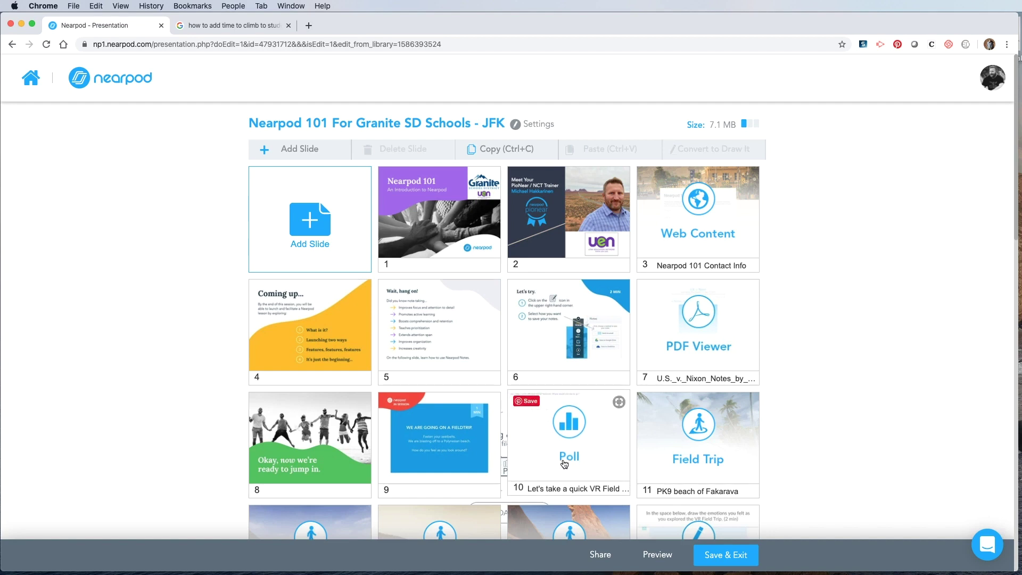
pyautogui.click(375, 333)
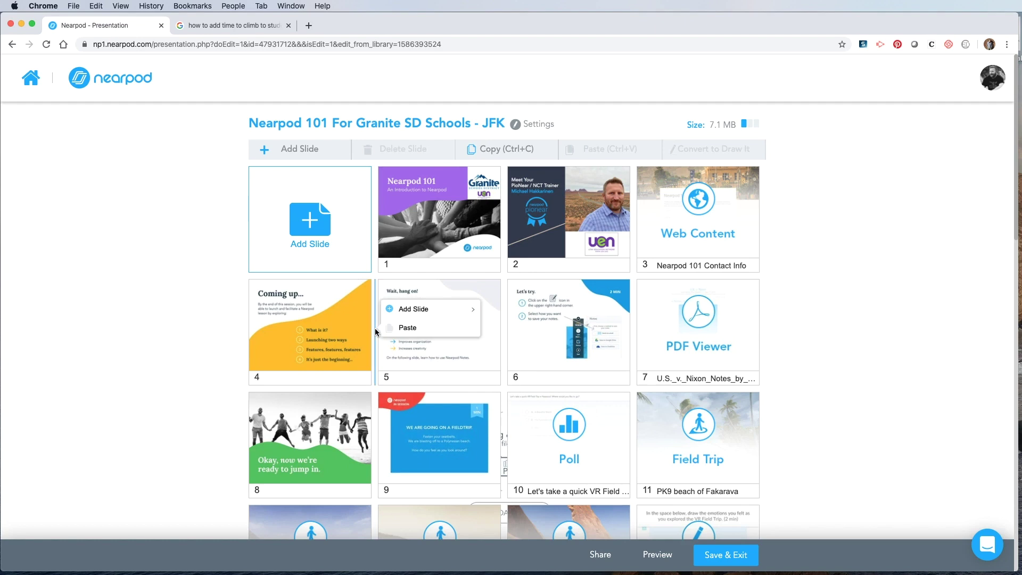
pyautogui.moveTo(409, 314)
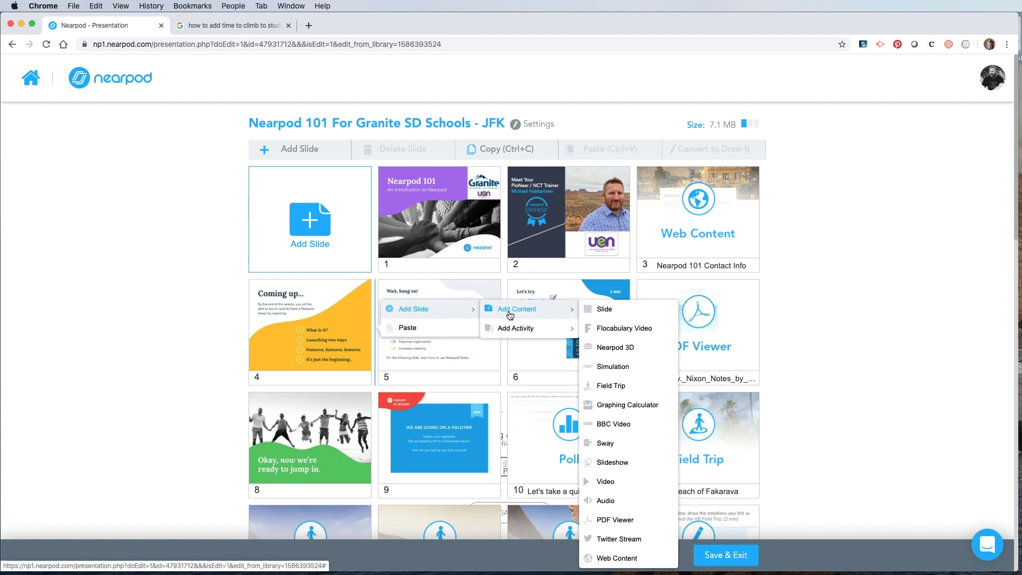
pyautogui.moveTo(515, 330)
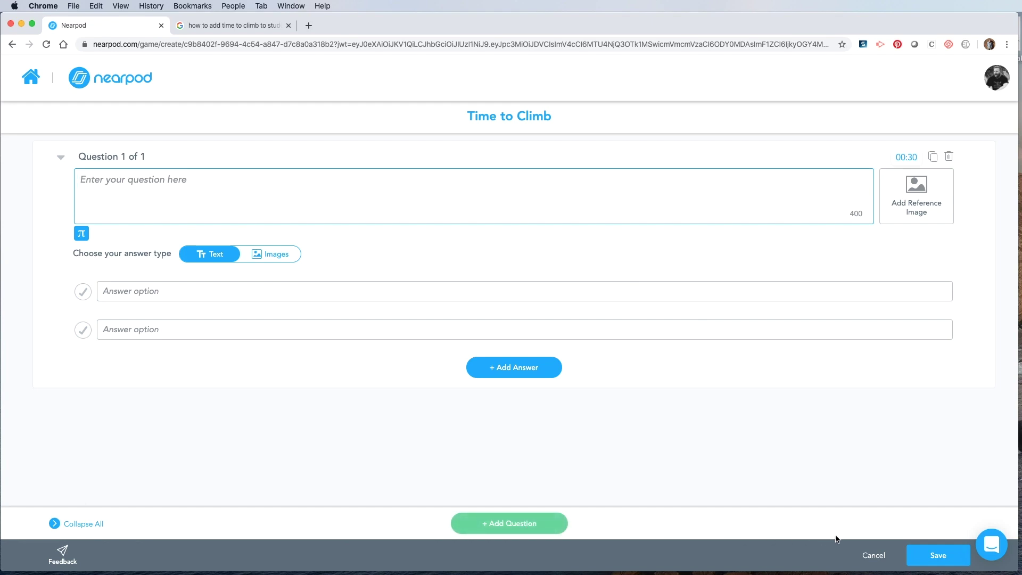
# Save the blank Time to Climb activity to return to the lesson's slide grid
pyautogui.click(938, 556)
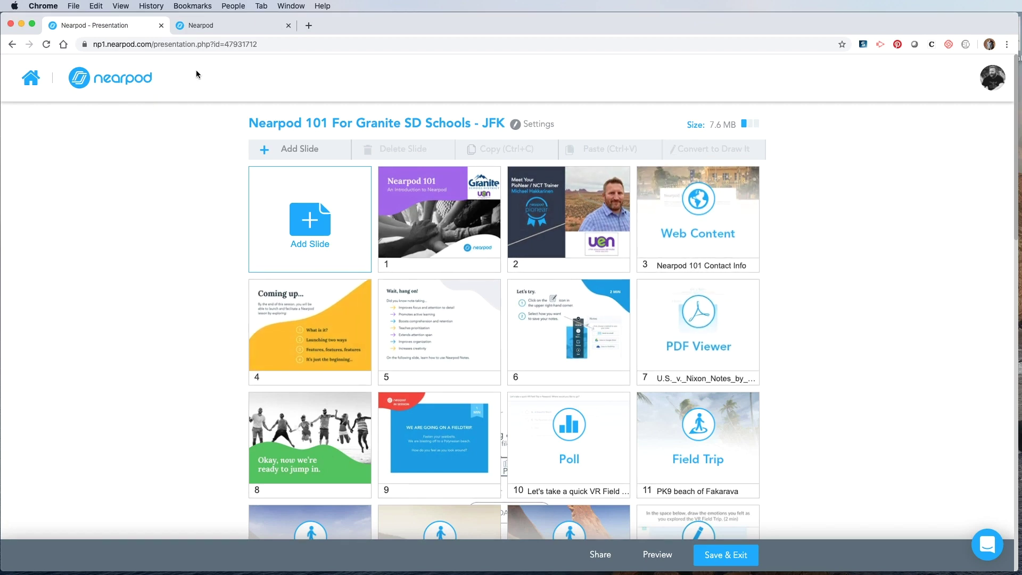
# Back in My Library, launch the Week of 4/6 Current Events Quiz as student-paced
pyautogui.click(226, 25)
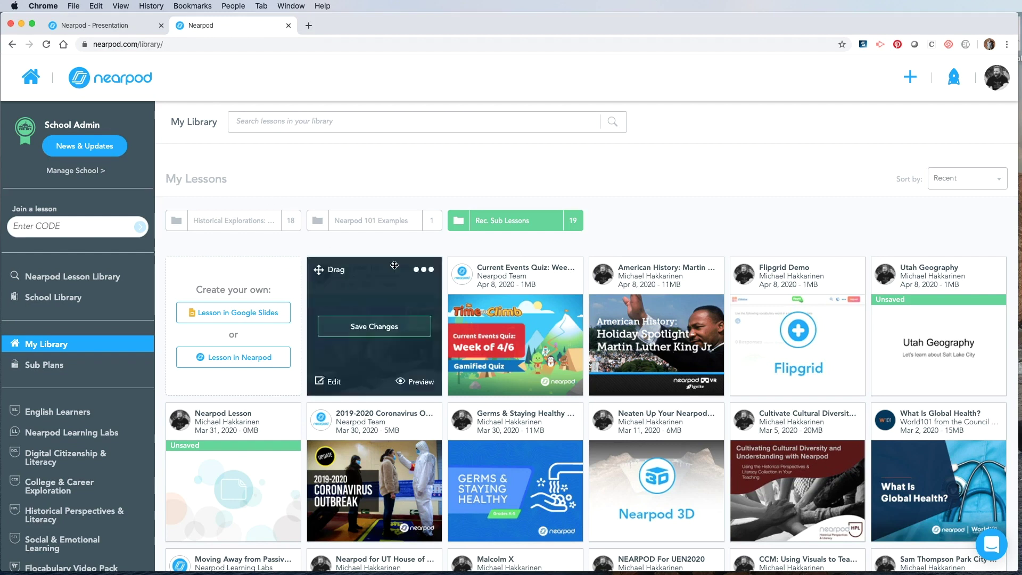
pyautogui.moveTo(532, 319)
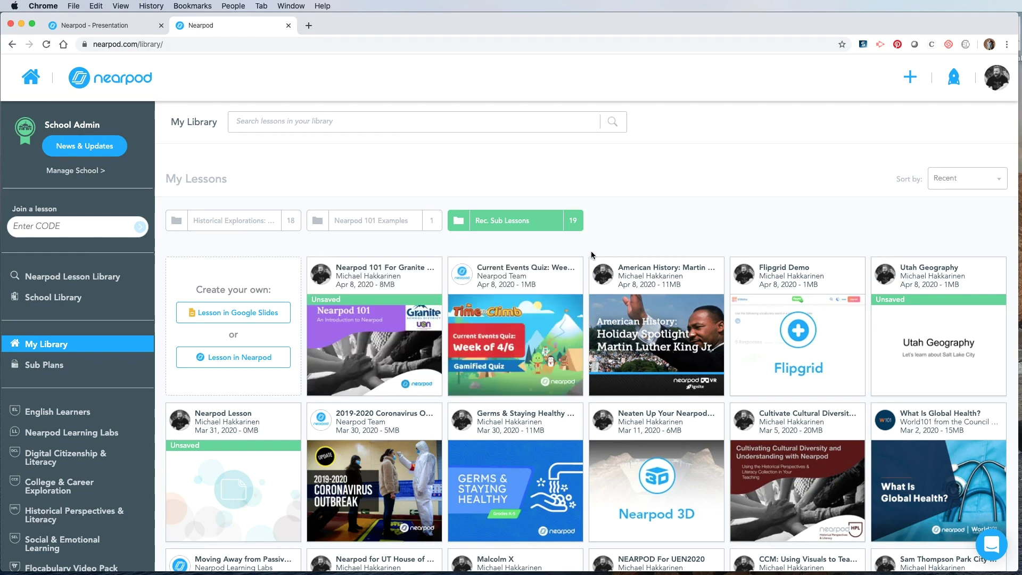
pyautogui.moveTo(557, 296)
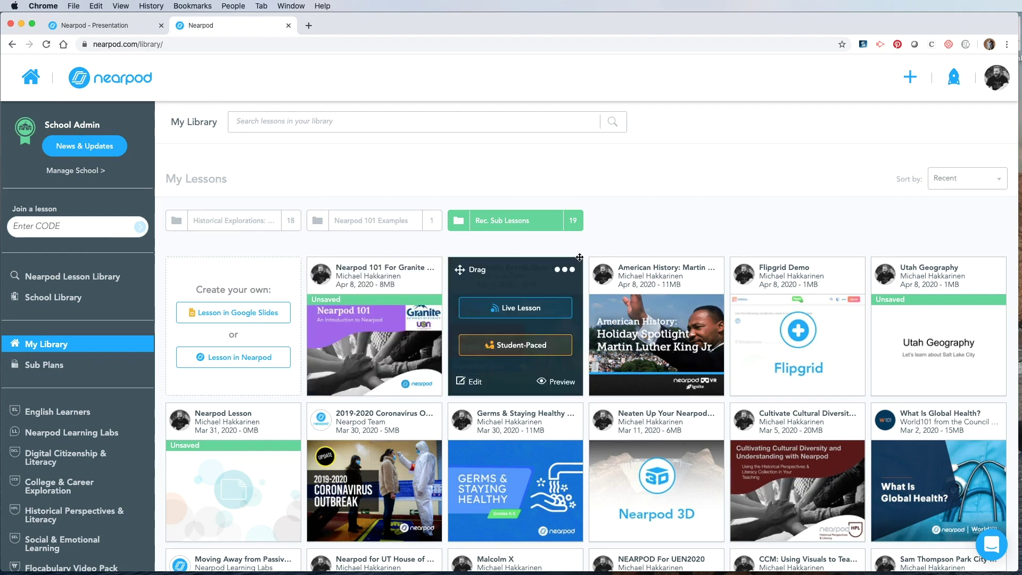
pyautogui.click(537, 352)
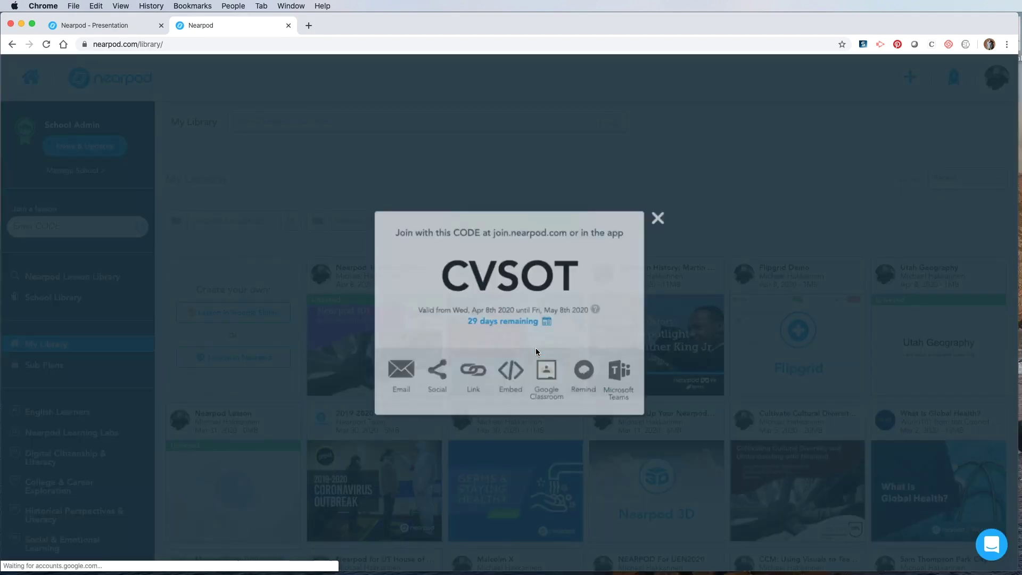
# Copy the quiz's student share link and close the sharing window
pyautogui.click(472, 377)
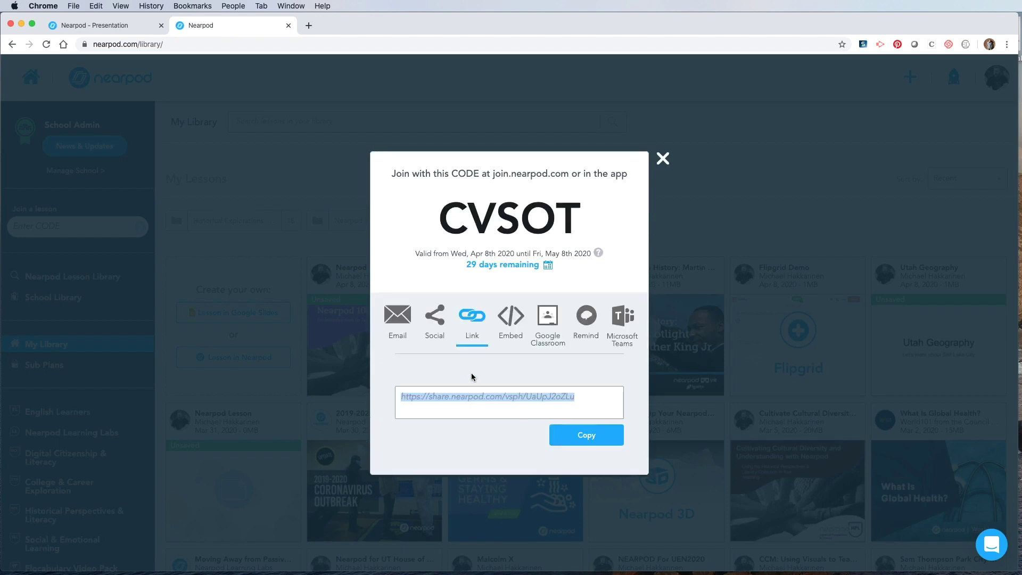
pyautogui.rightClick(482, 396)
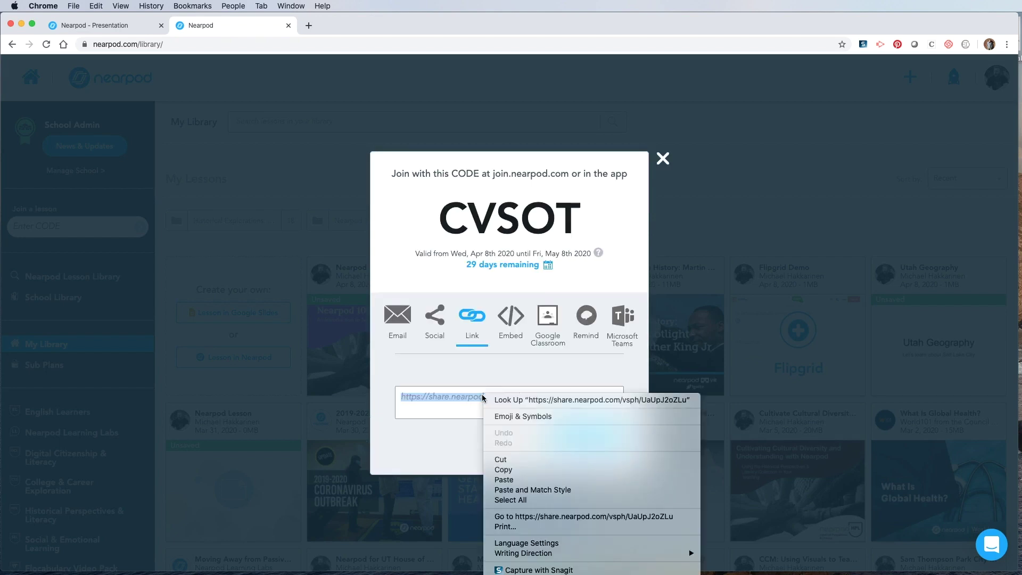
pyautogui.click(447, 406)
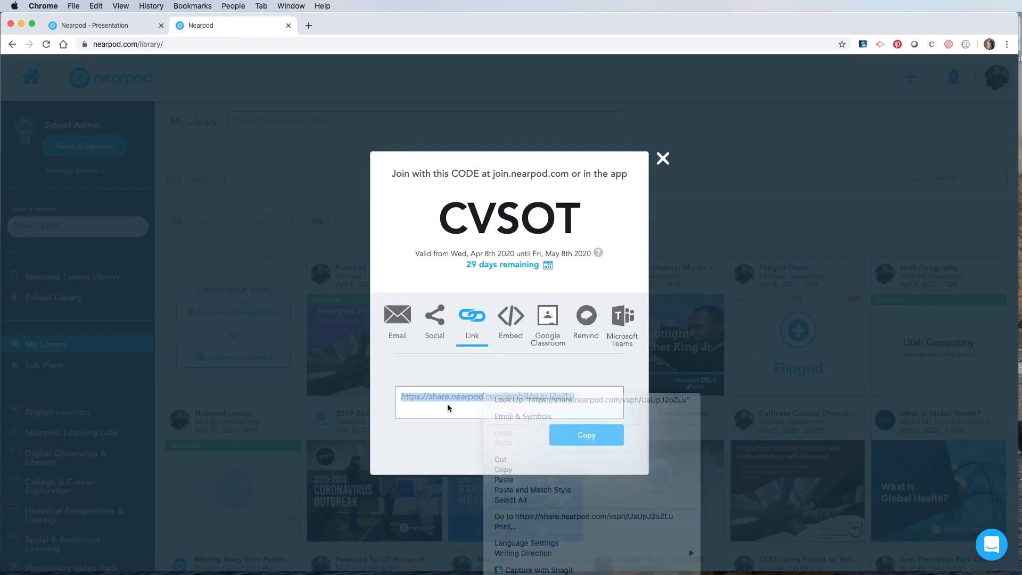
pyautogui.click(591, 436)
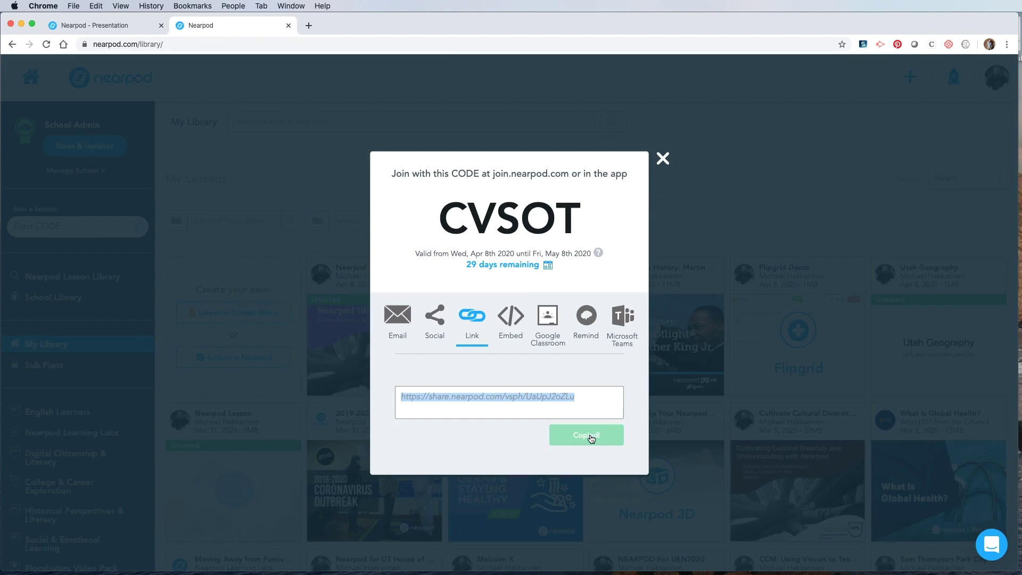
pyautogui.click(663, 158)
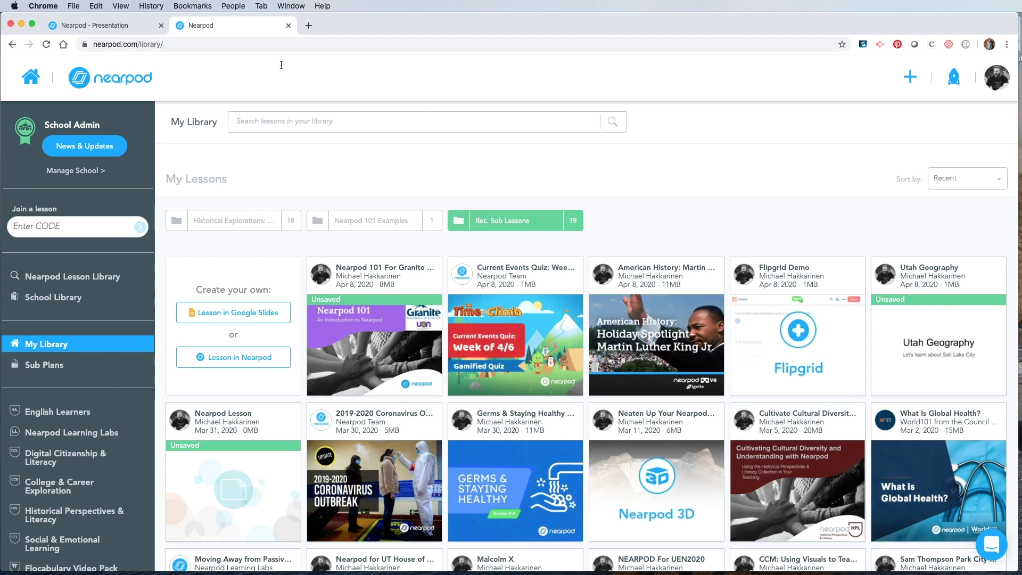
# In the Nearpod 101 lesson editor, browse the content types to insert between slides 8 and 9
pyautogui.click(113, 26)
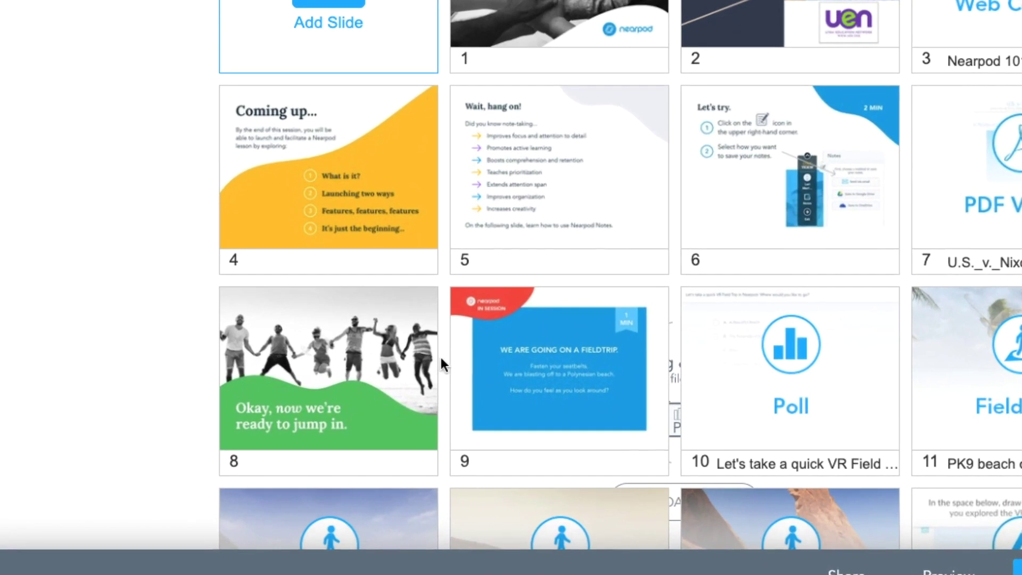
pyautogui.click(441, 366)
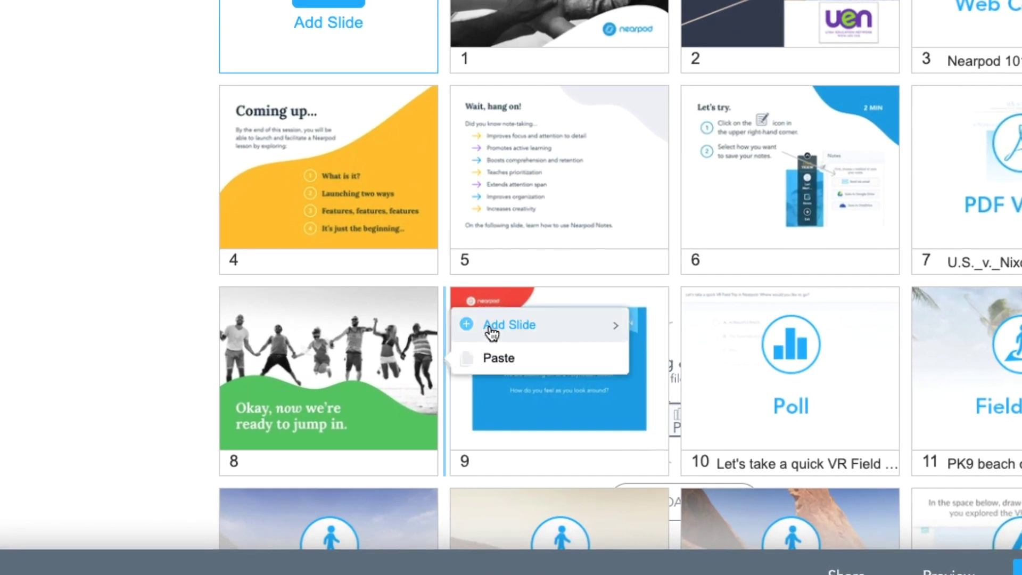
pyautogui.moveTo(491, 333)
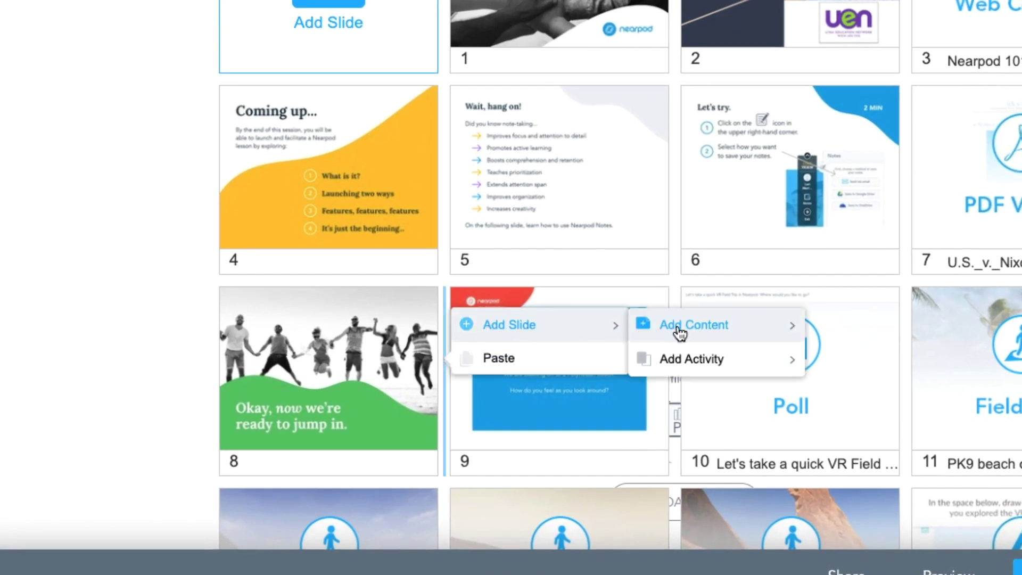
pyautogui.moveTo(679, 333)
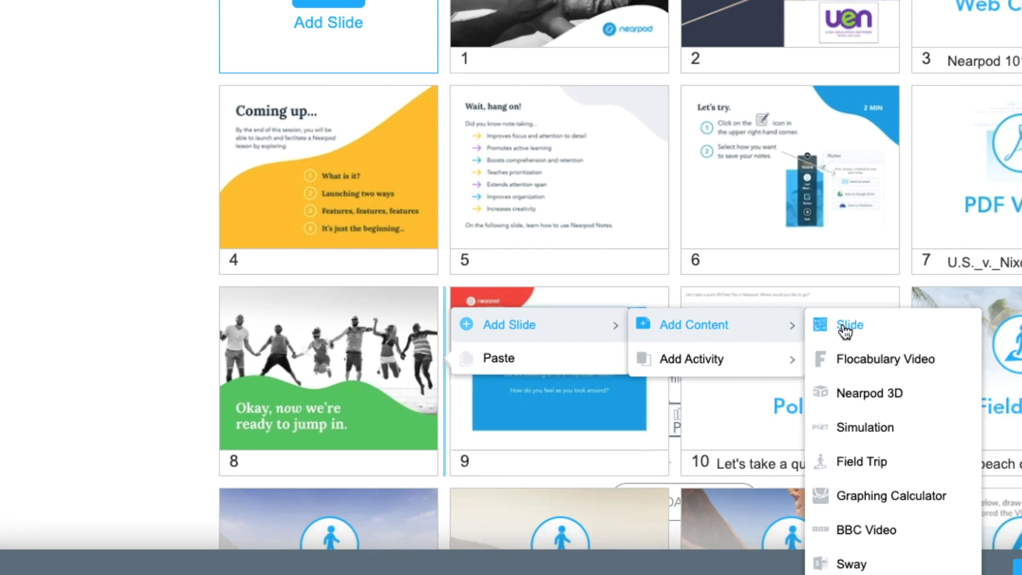
pyautogui.scroll(-1, 852, 370)
pyautogui.scroll(-6, 852, 370)
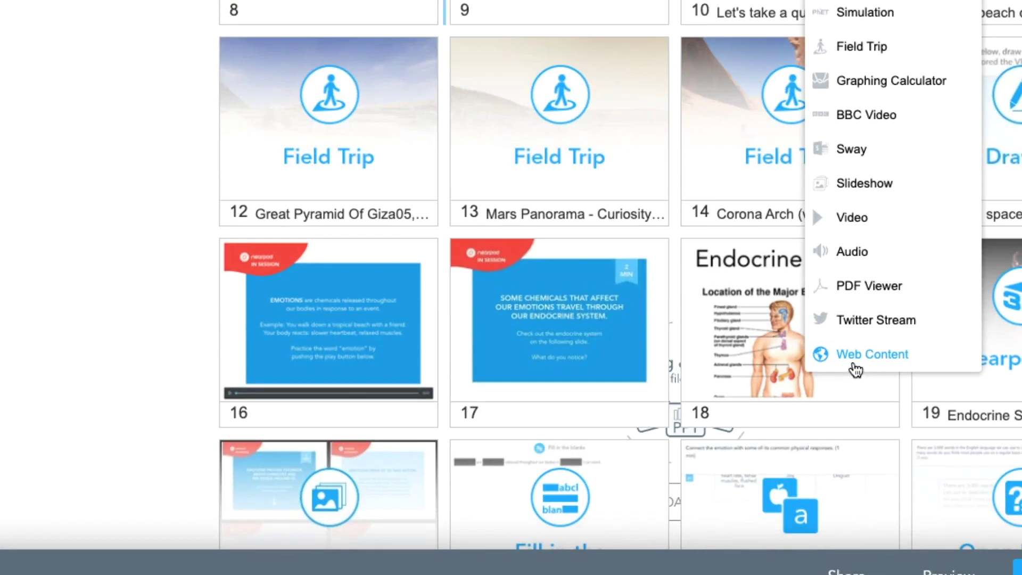
# Create a Web Content slide using the copied quiz share link as its URL, and save it
pyautogui.click(859, 355)
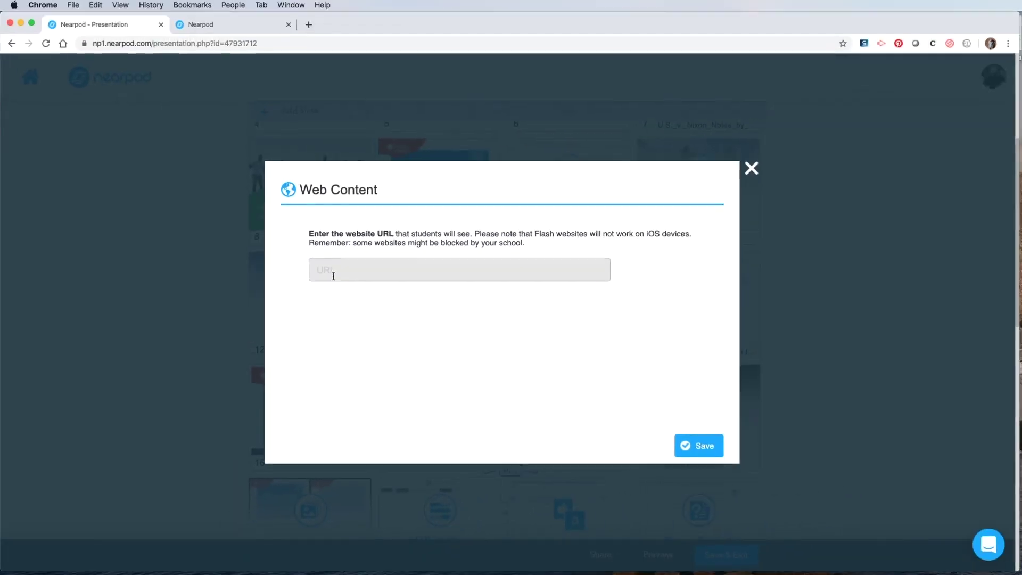
pyautogui.rightClick(322, 271)
pyautogui.click(343, 337)
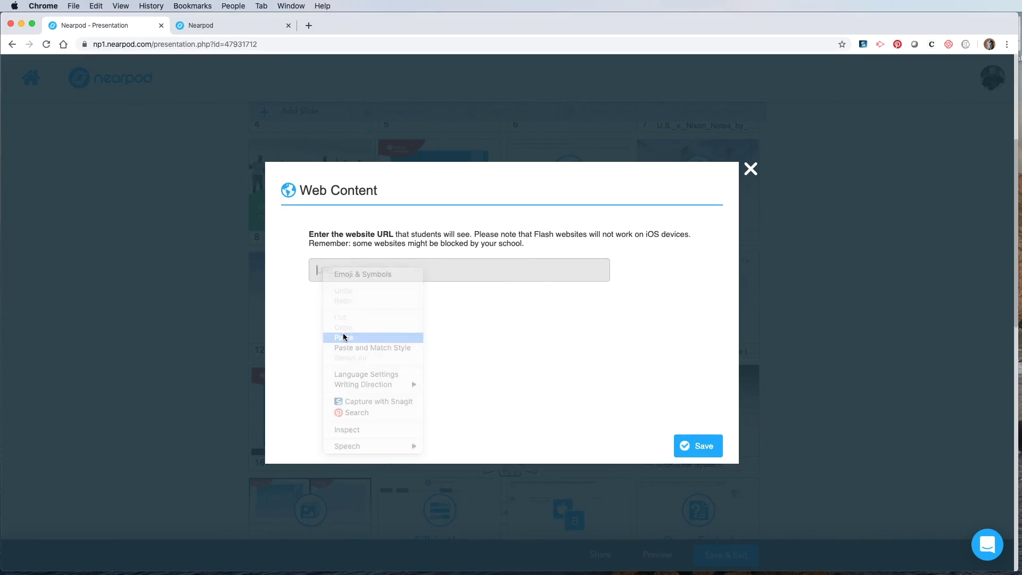
pyautogui.click(697, 441)
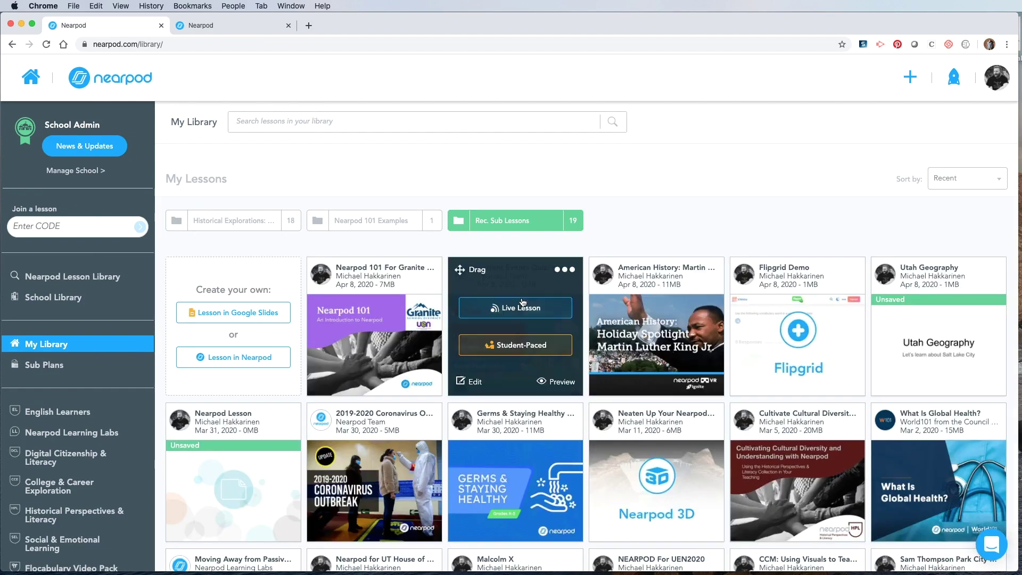
# Preview the edited Nearpod 101 lesson, advancing through the slides to slide 8
pyautogui.click(423, 383)
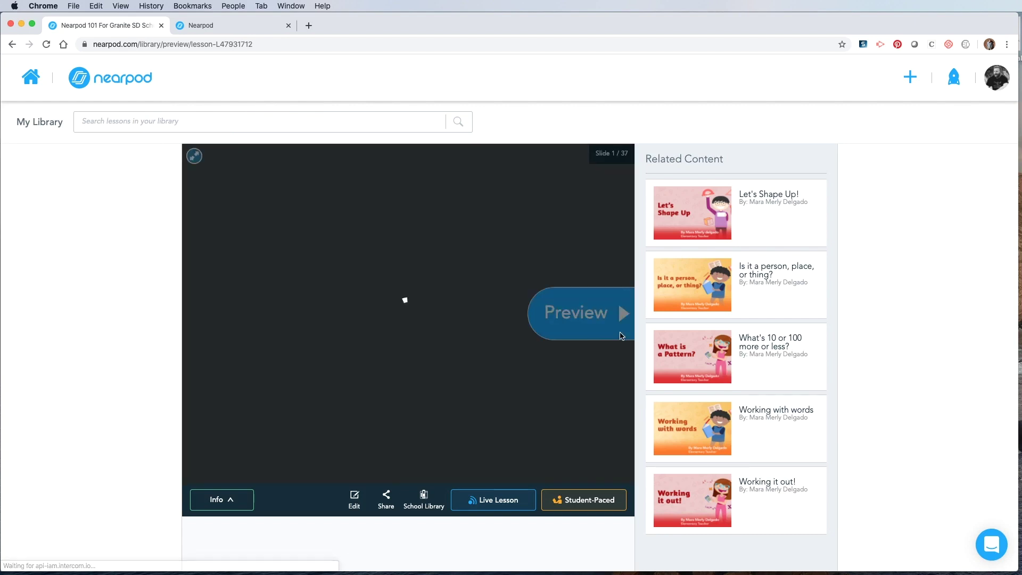
pyautogui.click(623, 320)
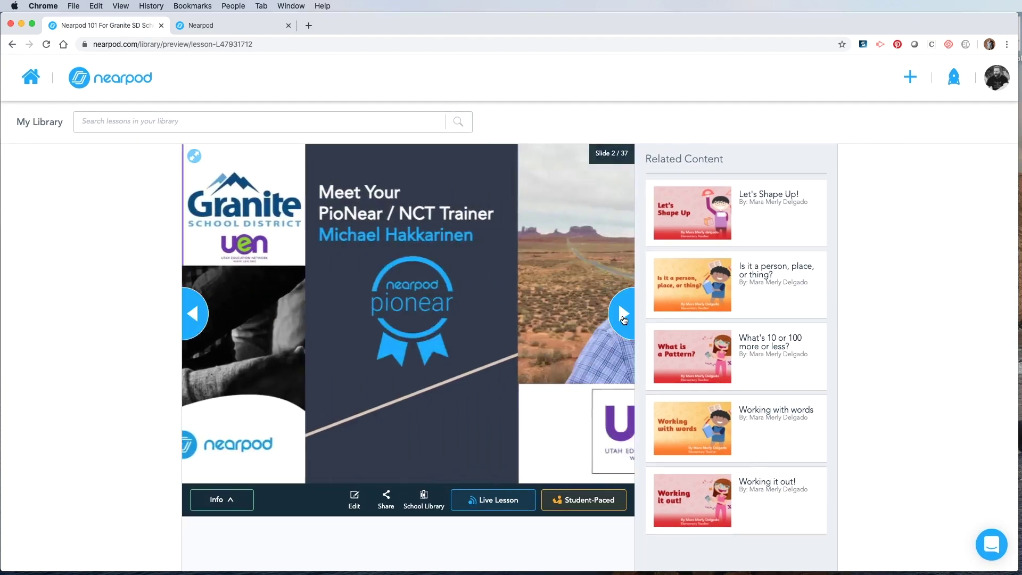
pyautogui.click(623, 320)
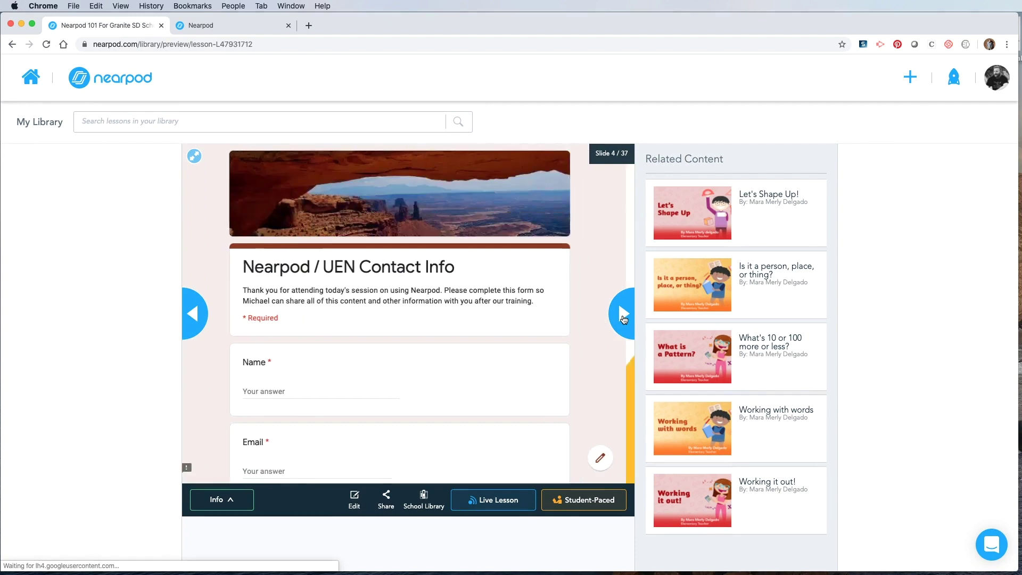
pyautogui.click(623, 319)
pyautogui.click(623, 320)
pyautogui.click(623, 319)
pyautogui.click(624, 319)
pyautogui.click(623, 320)
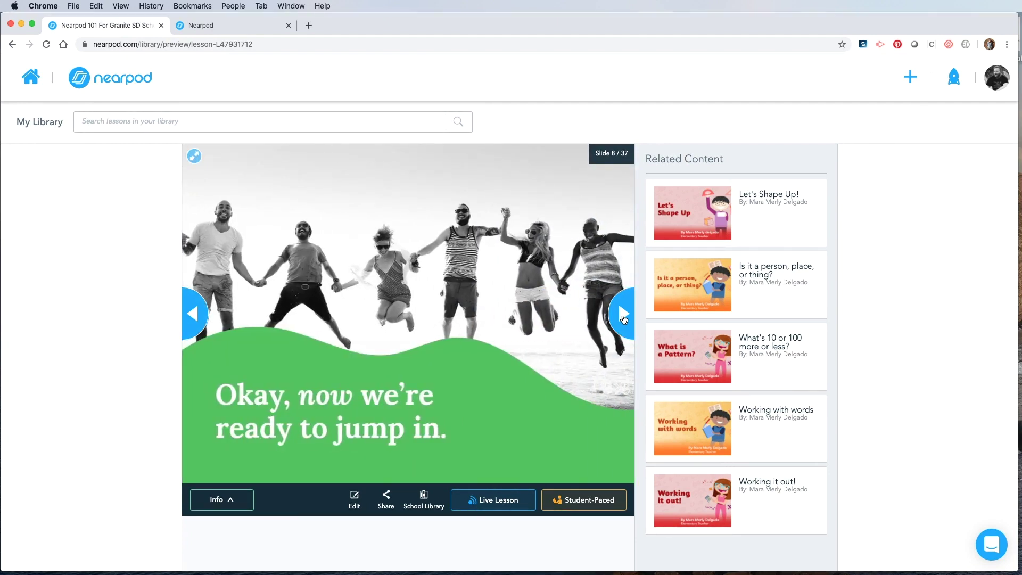
pyautogui.click(624, 319)
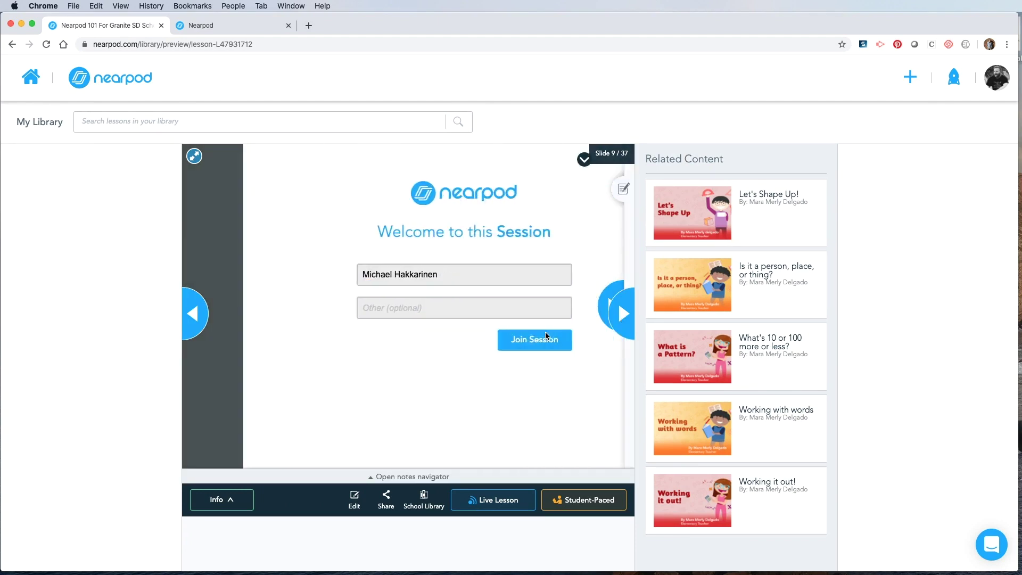
# Join the embedded Week of 4/6 quiz and continue the preview to slide 11
pyautogui.click(488, 339)
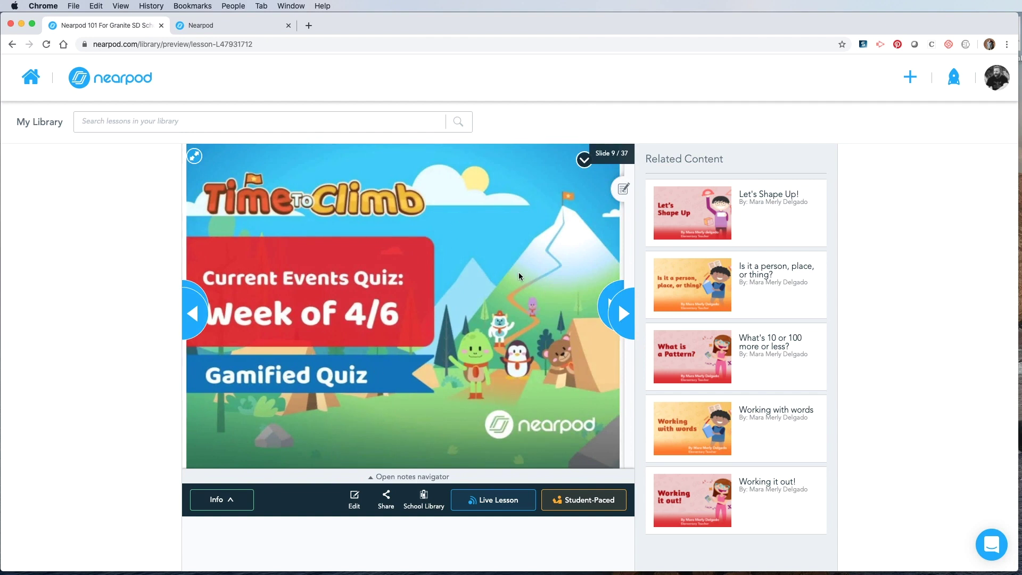
pyautogui.click(606, 304)
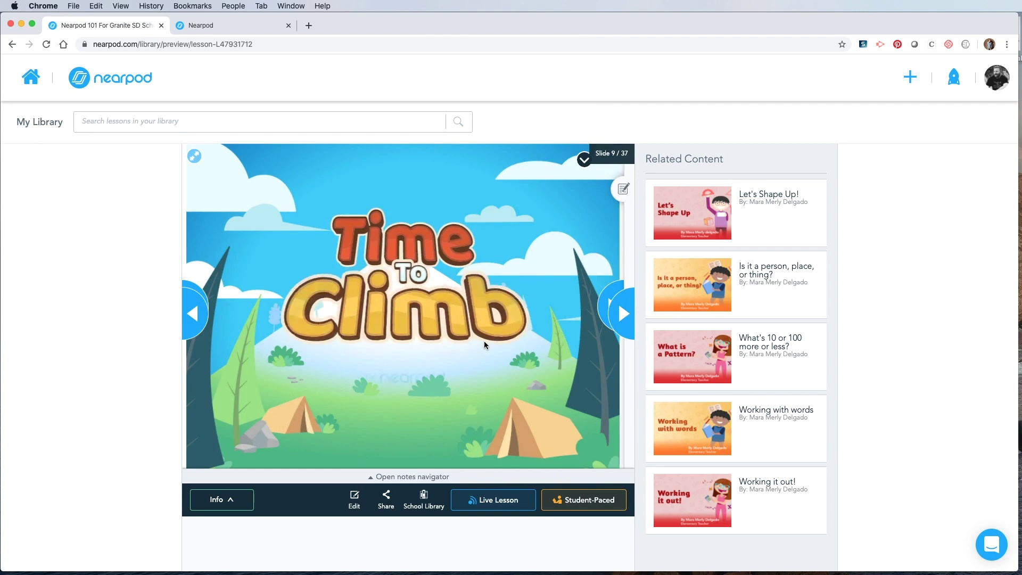
pyautogui.click(623, 316)
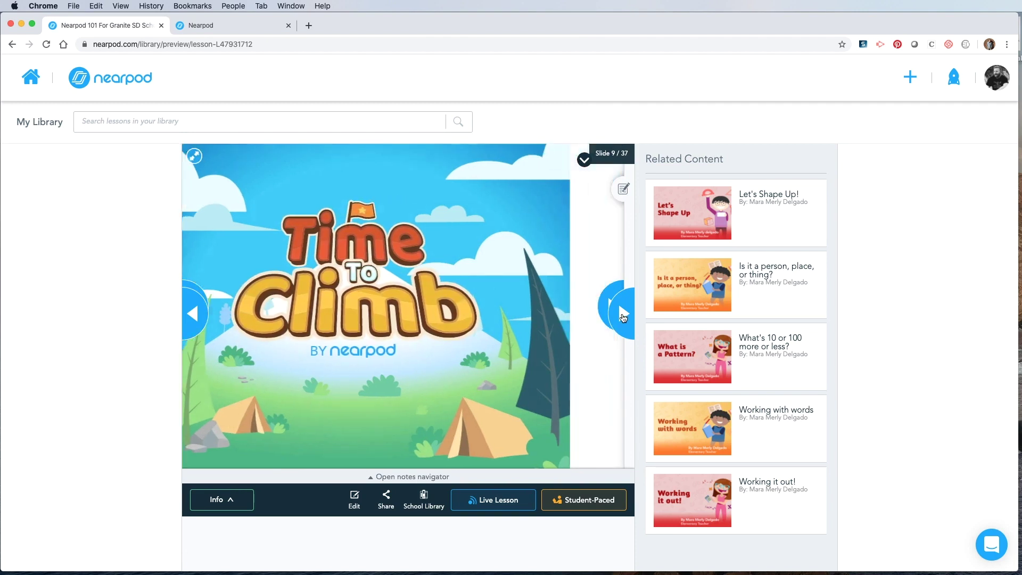
pyautogui.click(624, 317)
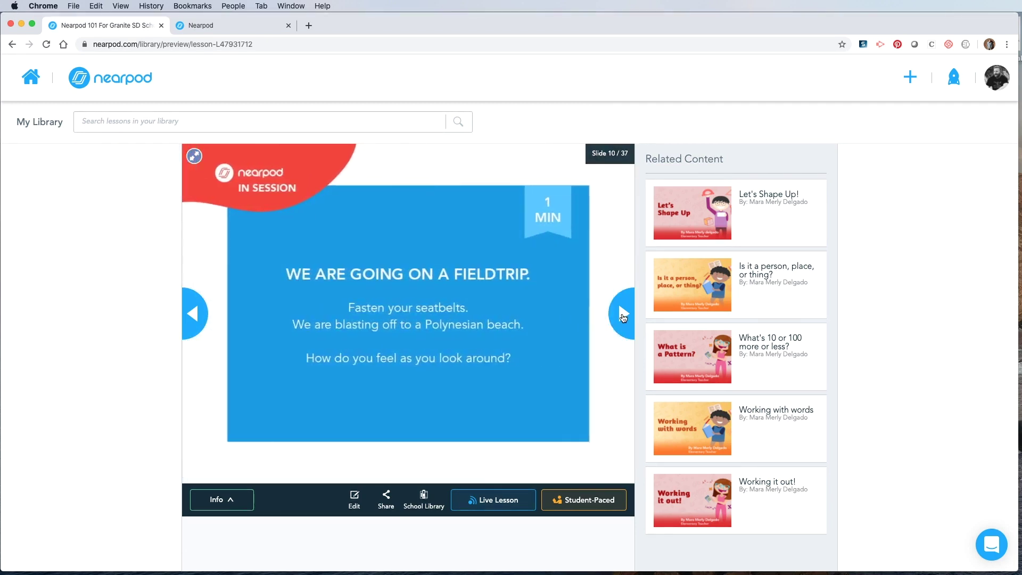
pyautogui.click(624, 317)
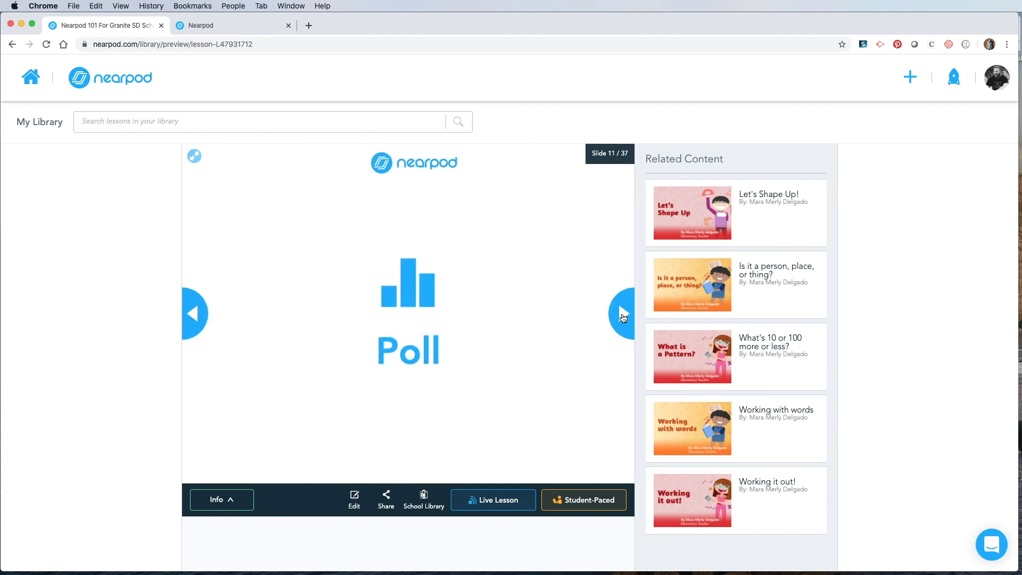
pyautogui.click(238, 21)
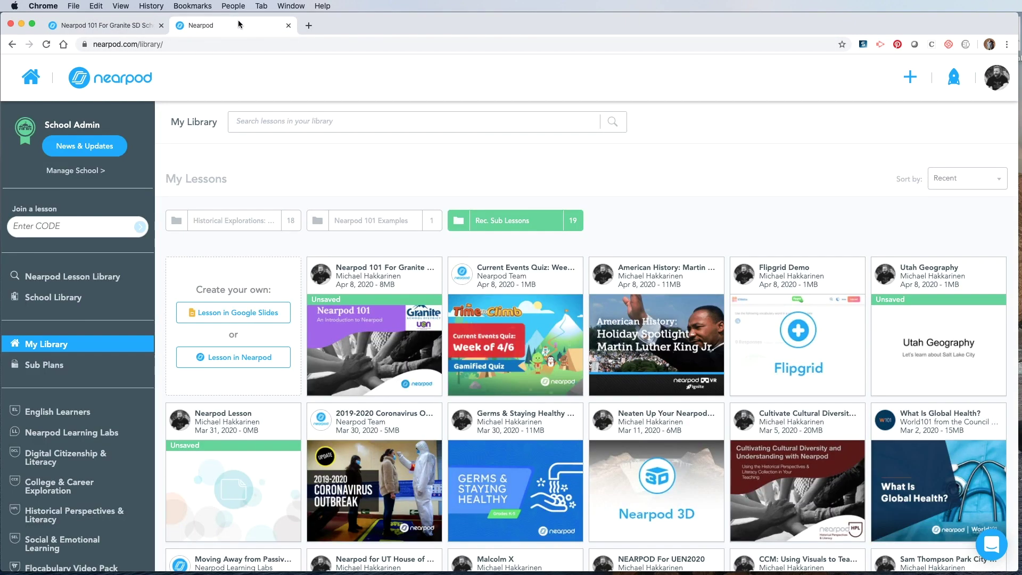
pyautogui.moveTo(534, 358)
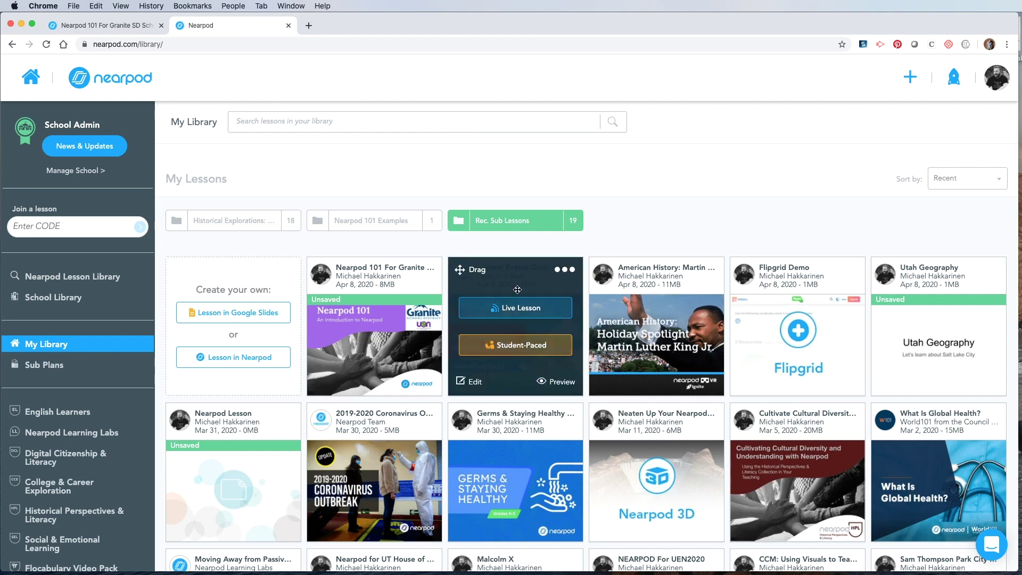
pyautogui.moveTo(534, 358); pyautogui.dragTo(408, 326)
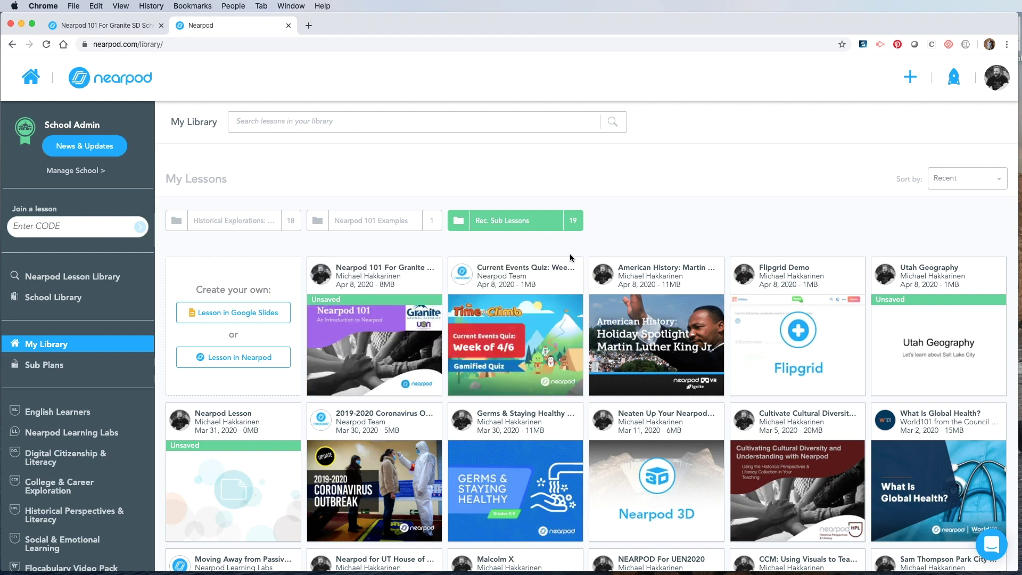